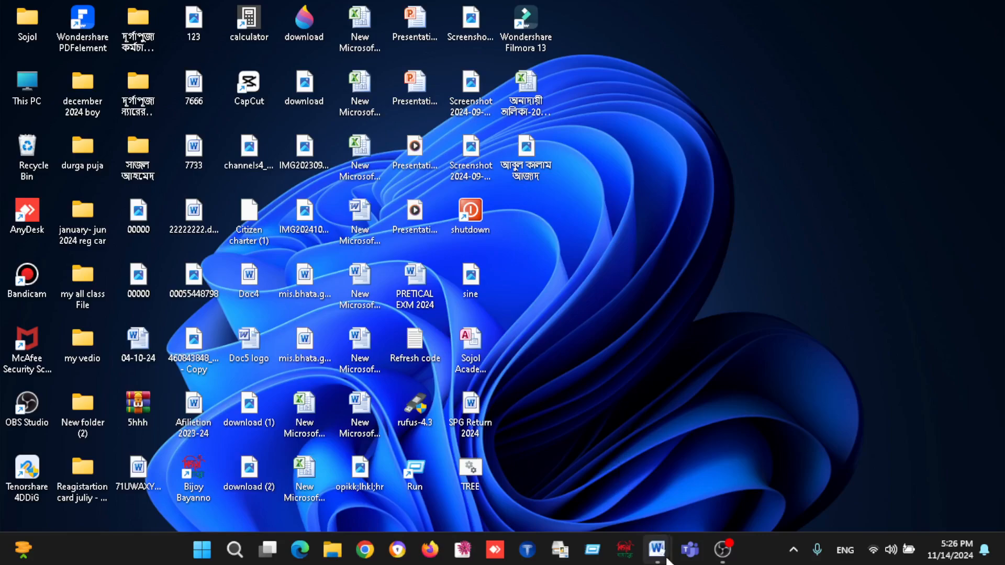
Switch to the blank Word document and enter the sample text "kljkljklfjdsli;jkfjopf".
mouse_move(657, 549)
left_click(596, 505)
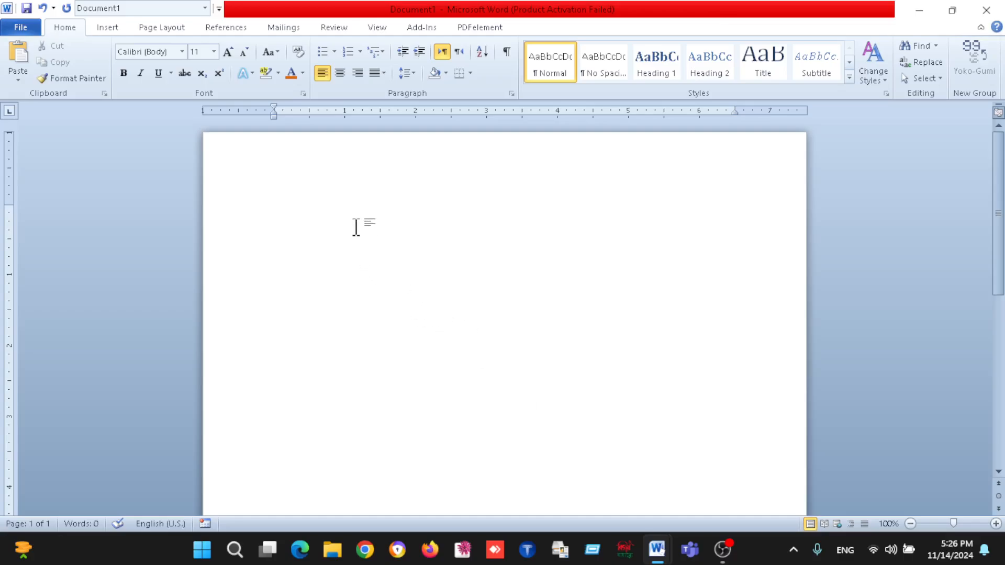
type("kljkljklfjdsli;jkfjopf")
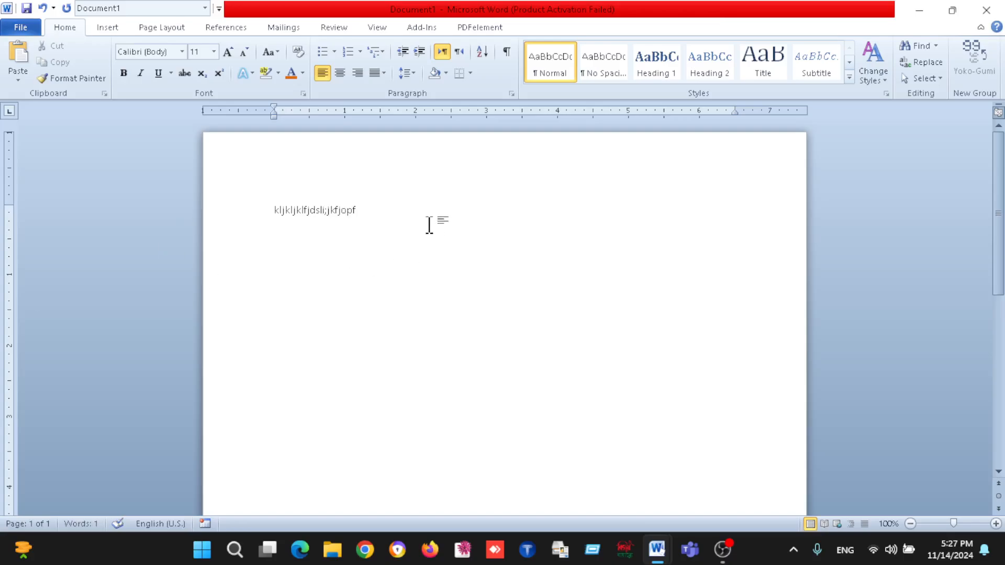
Copy the whole sample text and paste it thirteen times after the original to fill the page with repeated lines.
key("ctrl+a")
key("ctrl+c")
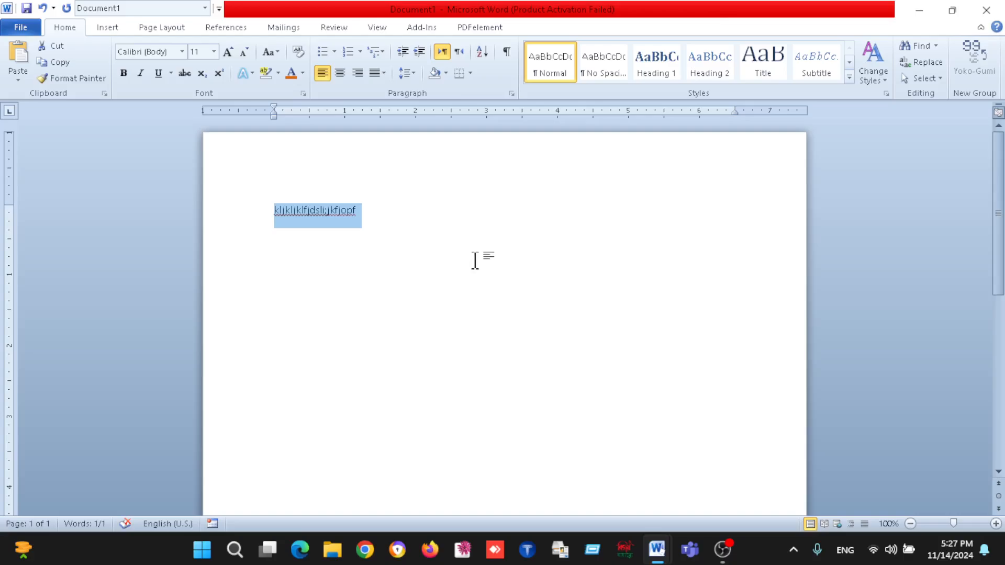
left_click(426, 215)
key("ctrl+v")
key("ctrl+v")
key("ctrl+v")
key("ctrl+v")
key("ctrl+v")
key("ctrl+v")
key("ctrl+v")
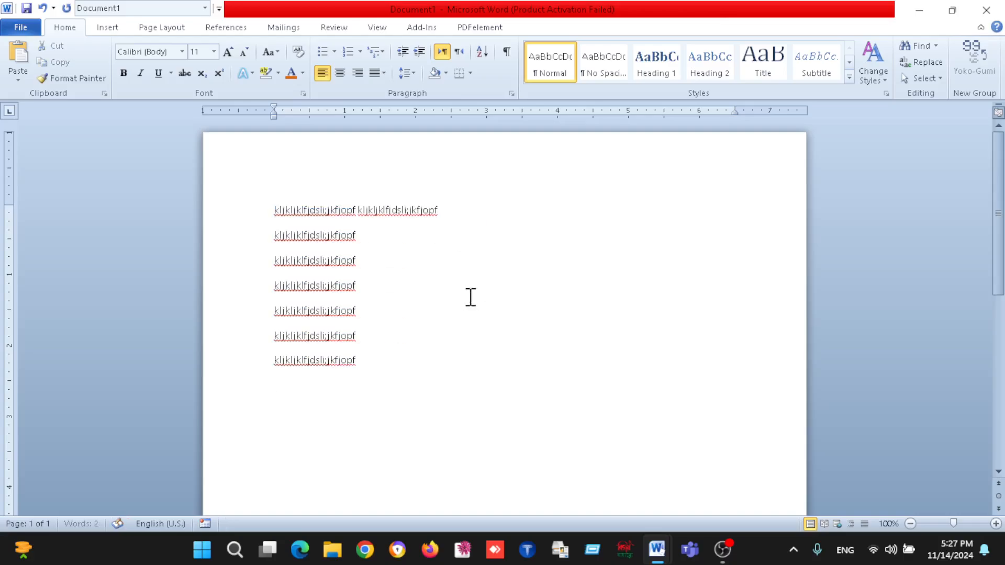
key("ctrl+v")
key("ctrl+v")
key("ctrl+v")
key("ctrl+v")
key("ctrl+v")
key("ctrl+v")
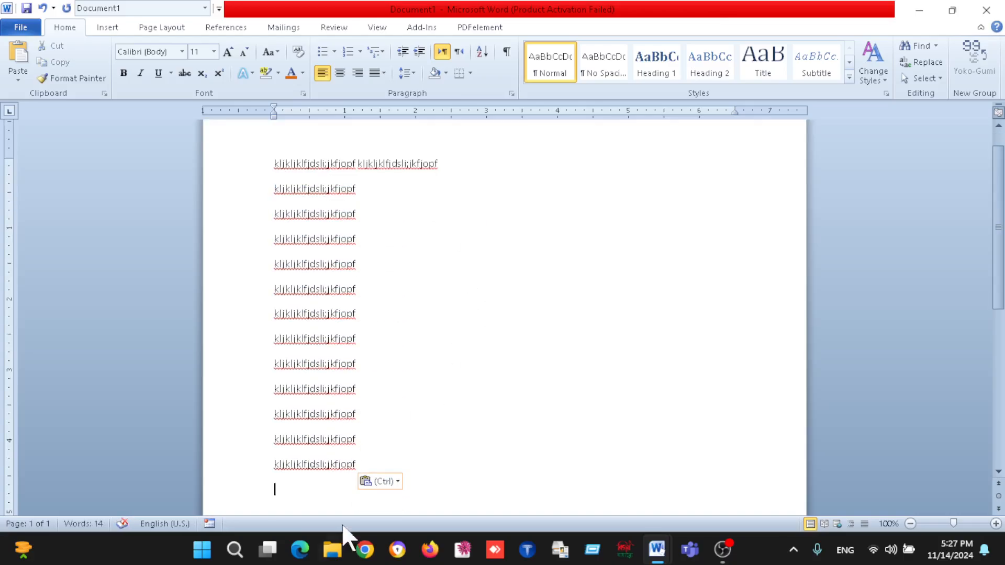
Make all the pasted sample lines bold.
left_click_drag(374, 457, 213, 161)
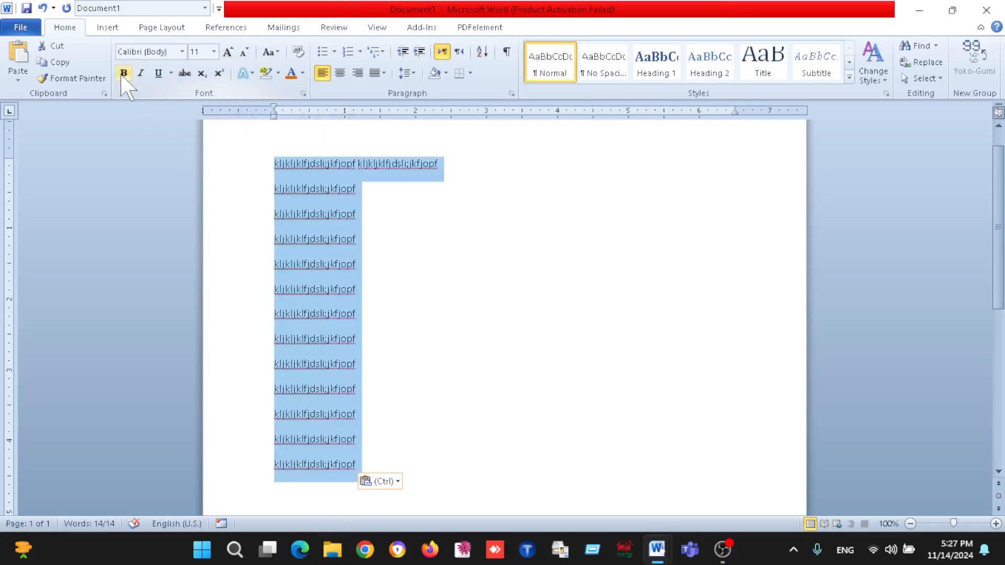
left_click(124, 73)
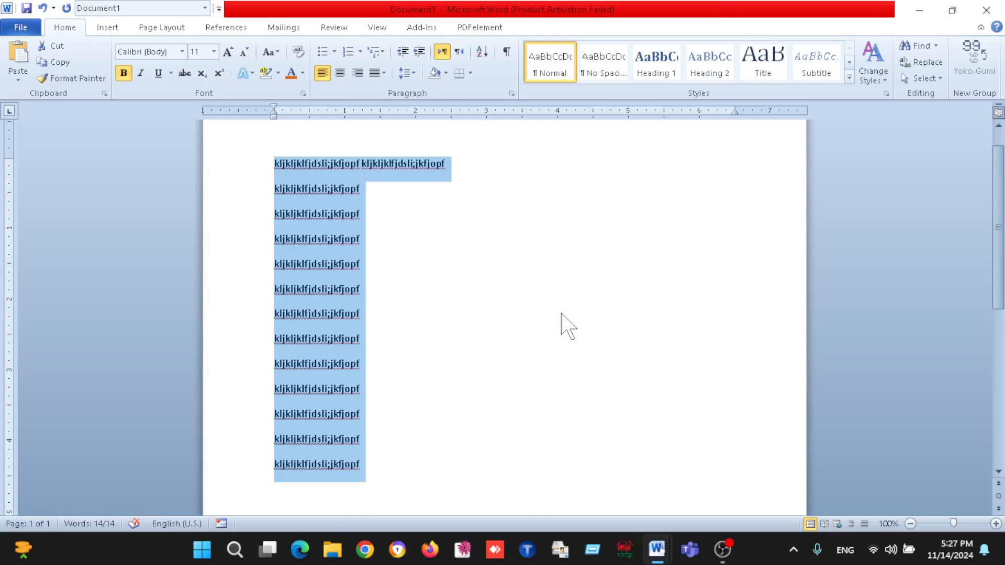
left_click(351, 345)
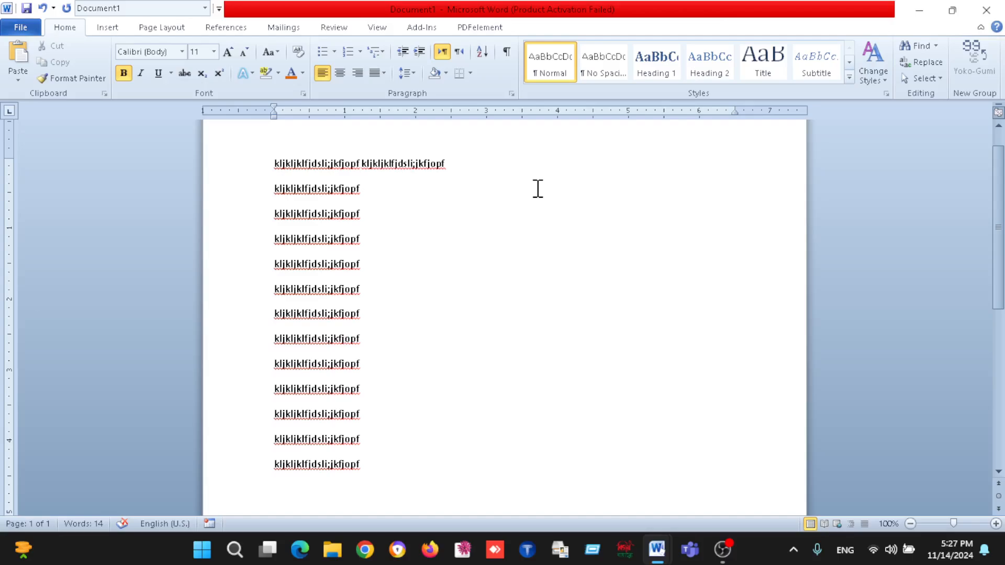
Set the font size of the entire document text to 36.
key("ctrl+a")
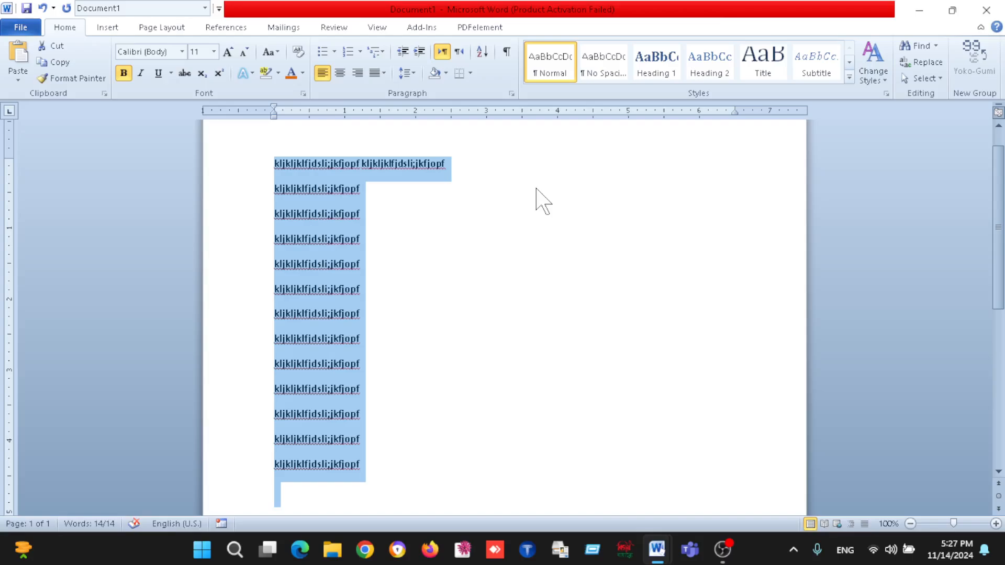
key("alt")
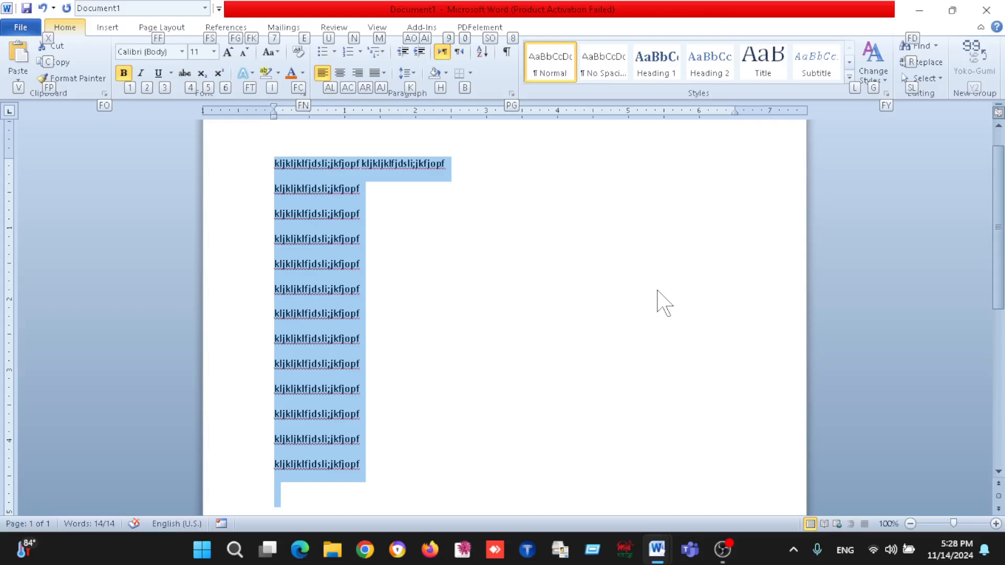
key("f")
key("s")
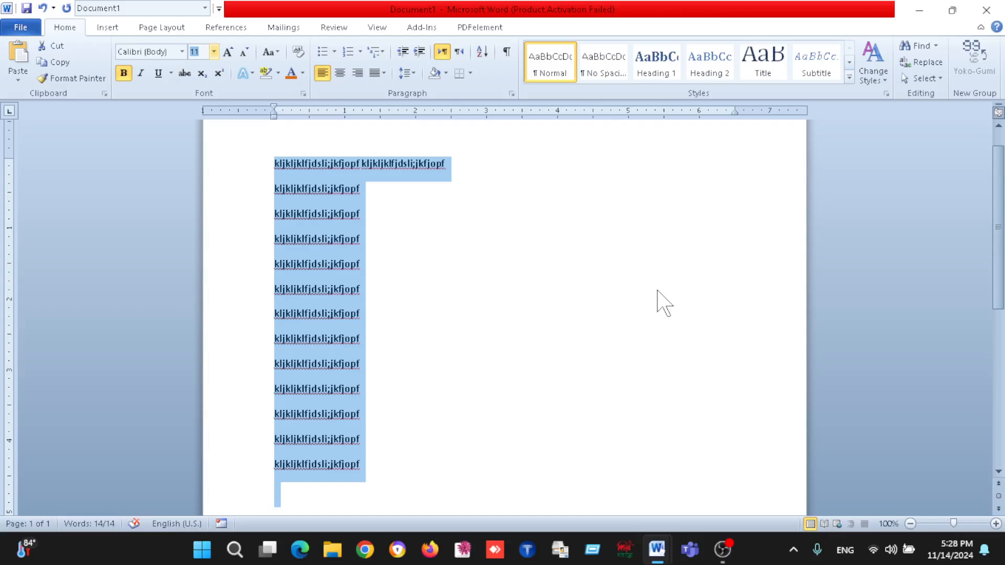
key("alt+Down")
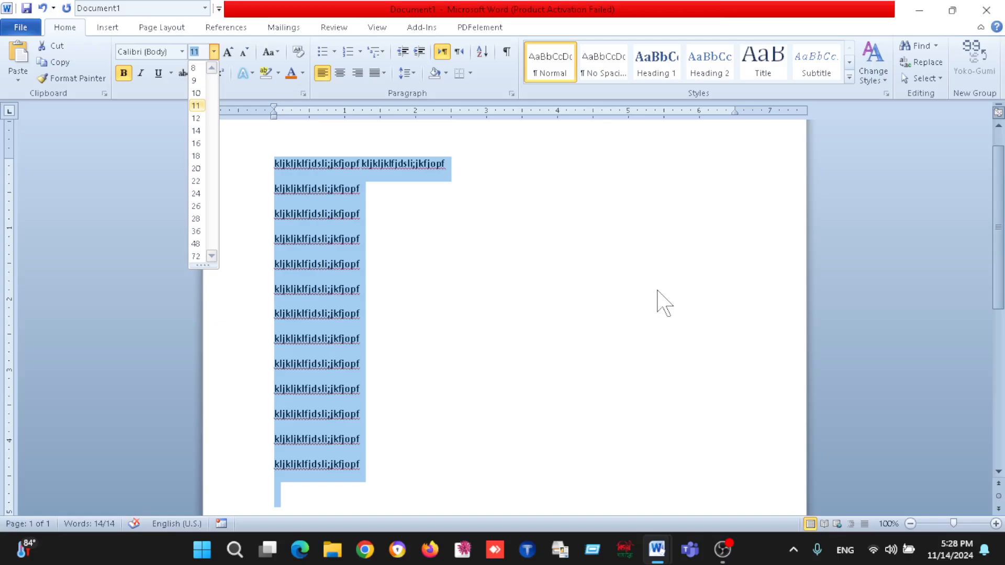
key("Down")
key("Down")
key("Down")
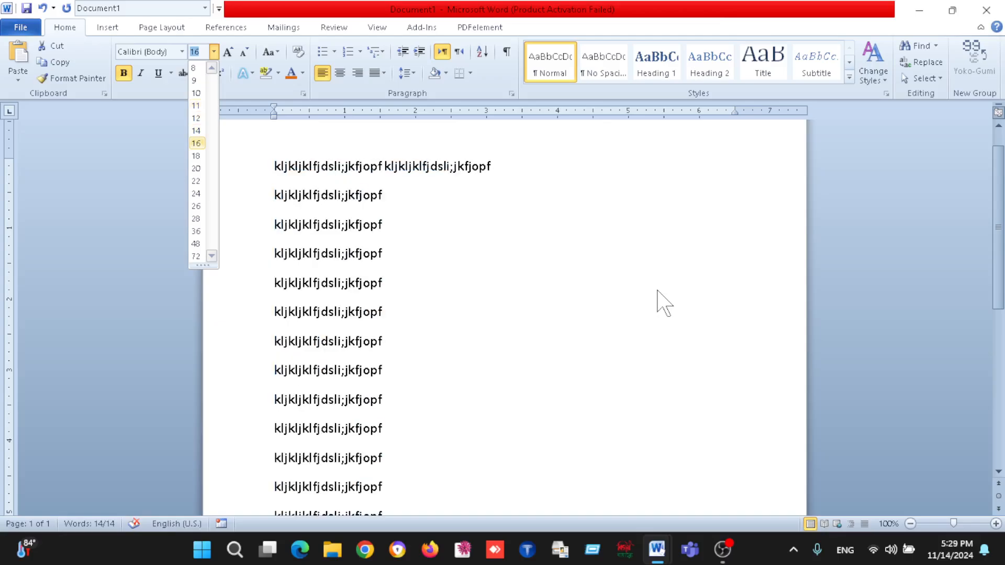
key("Down")
key("Down")
key("Down")
key("Down")
key("Down")
key("Down")
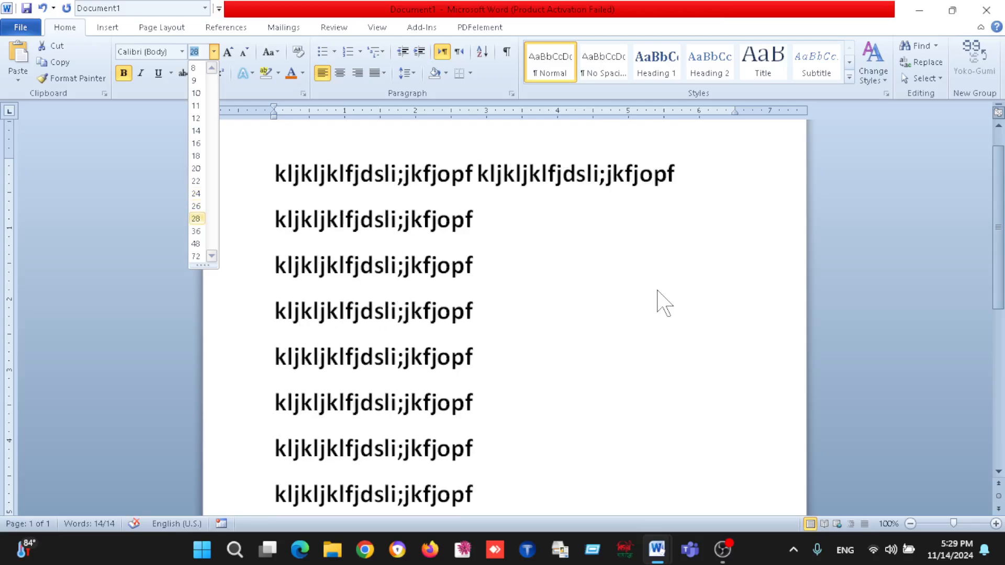
key("Down")
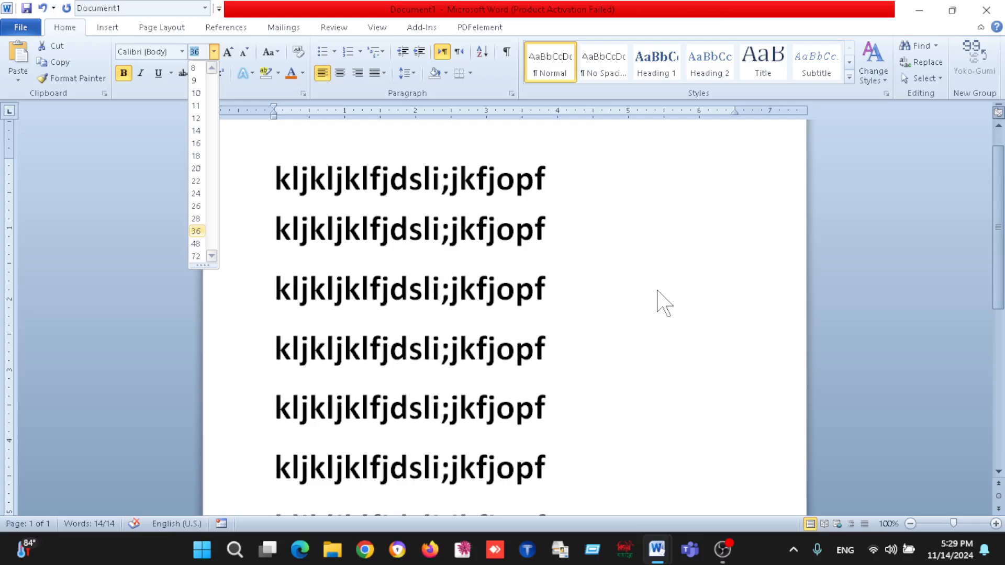
key("Return")
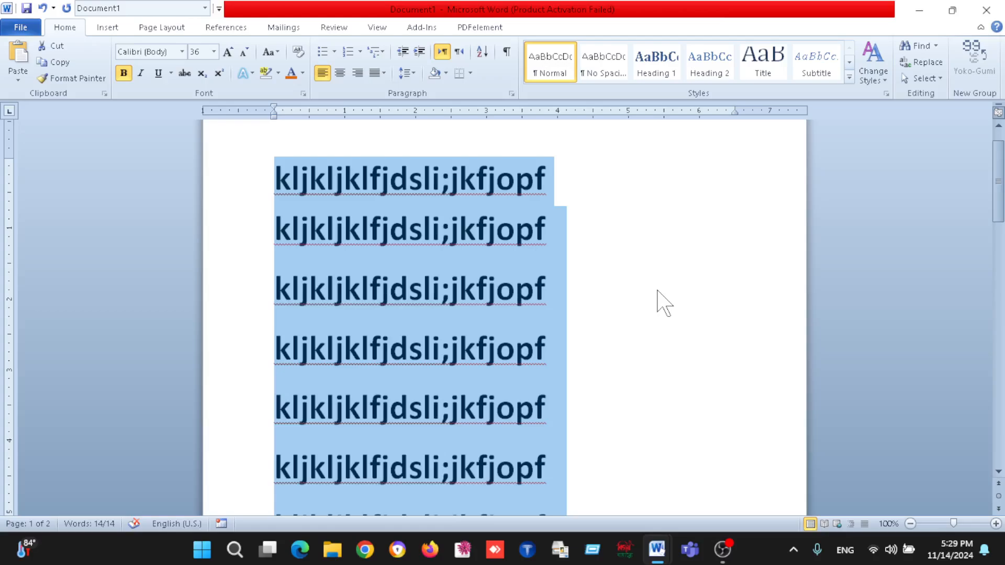
left_click(656, 289)
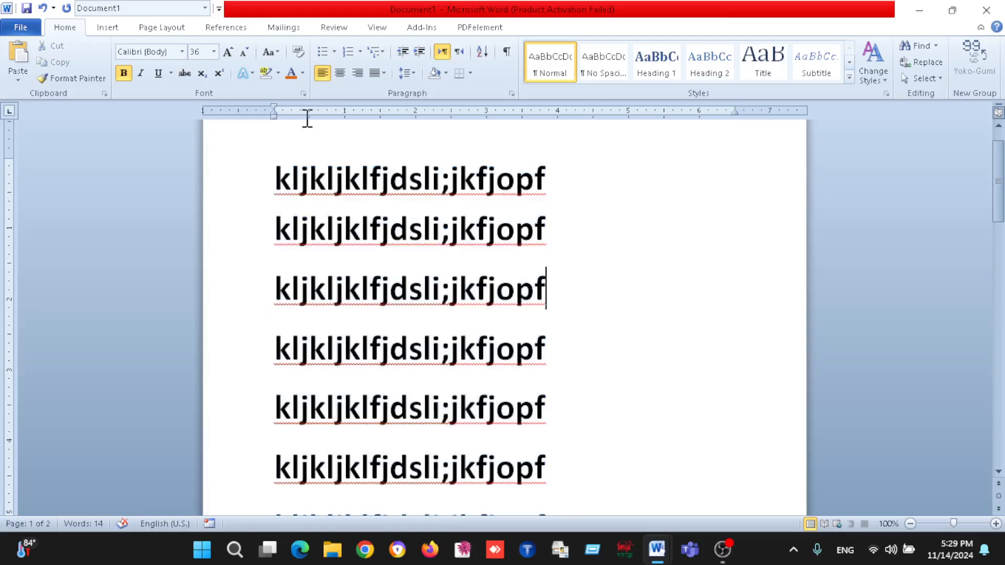